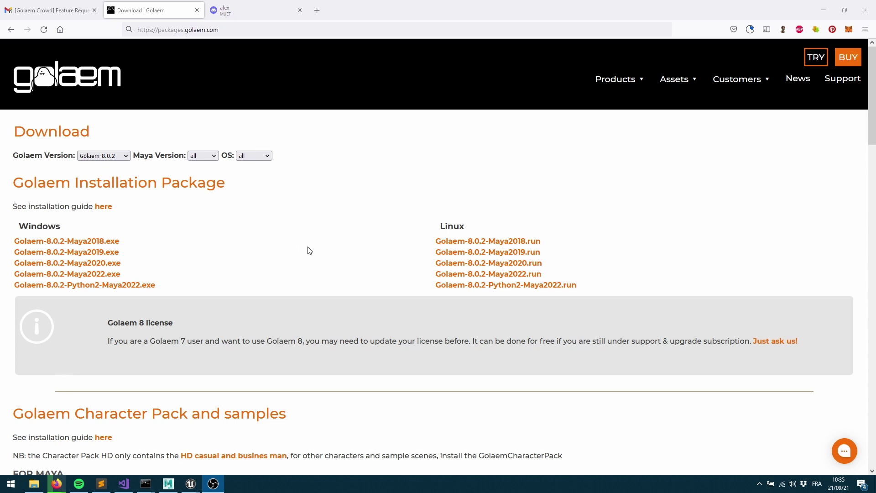
Download GolaemCharactersPackForUnreal-8.0.2.zip for Windows and save the file to disk
scroll(308, 262, down, 3)
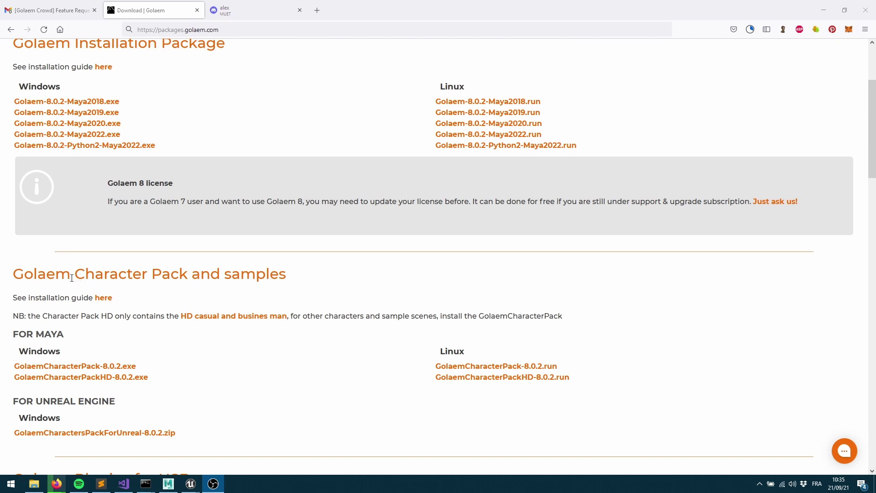
scroll(39, 273, down, 3)
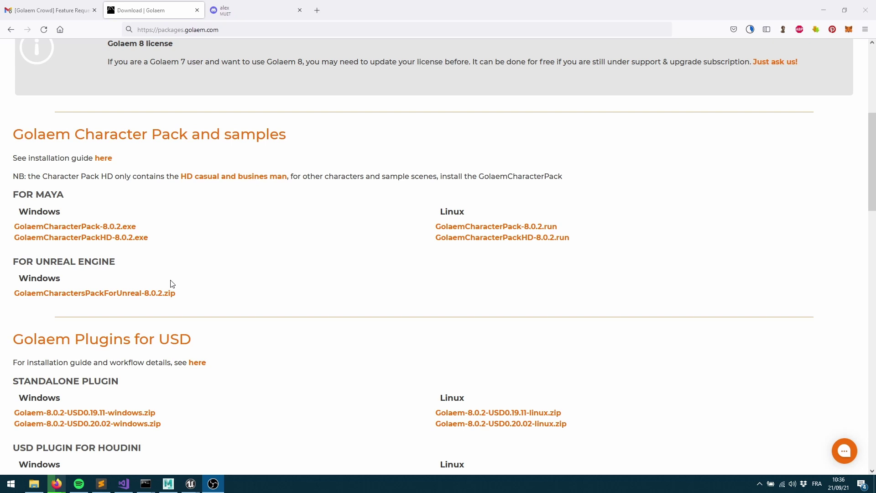
click(123, 294)
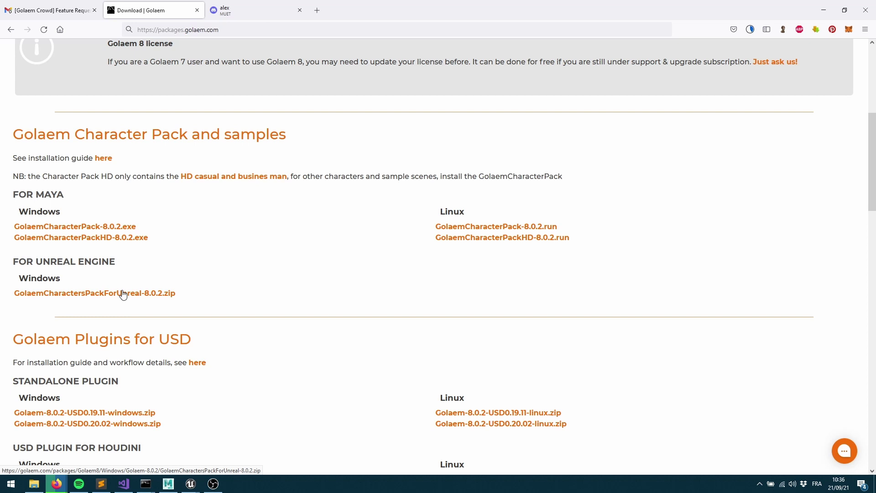
click(161, 296)
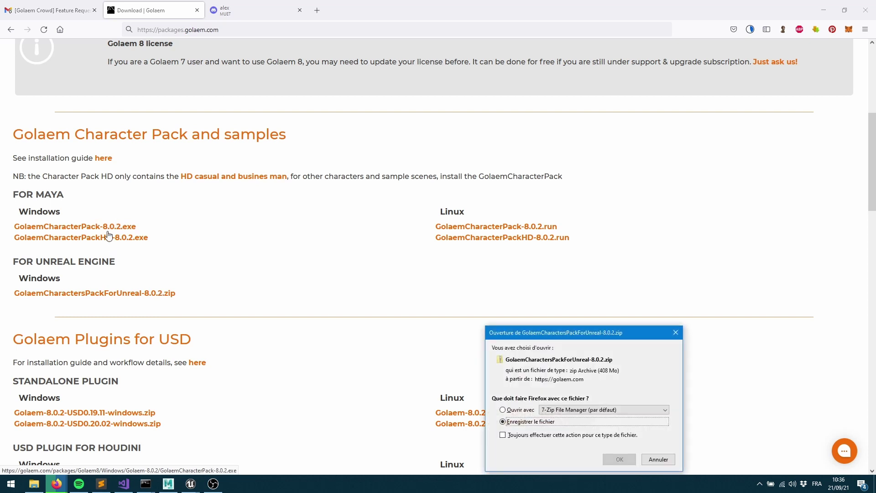
scroll(237, 278, up, 2)
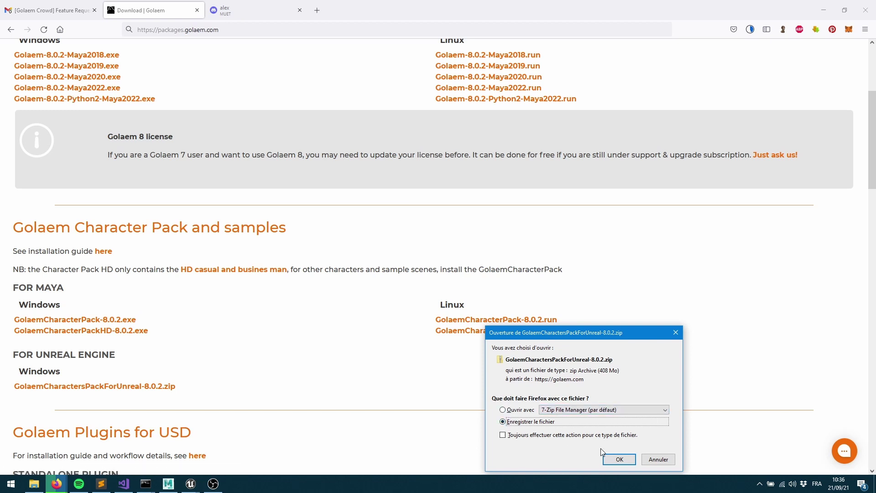
click(620, 461)
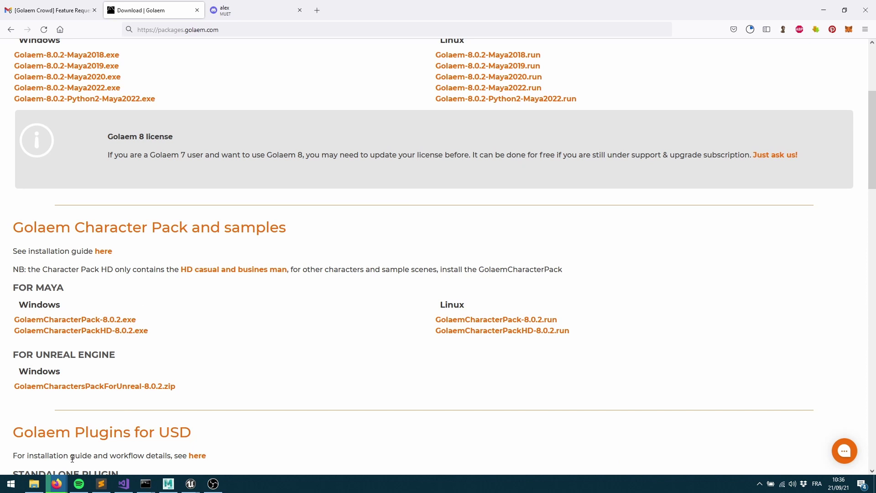
Switch to File Explorer and browse GolaemCharactersPackForUnreal-8.0.2 down to Content/GolaemCharacters/CasualManLight, selecting CasualMan_Light.uasset
click(42, 487)
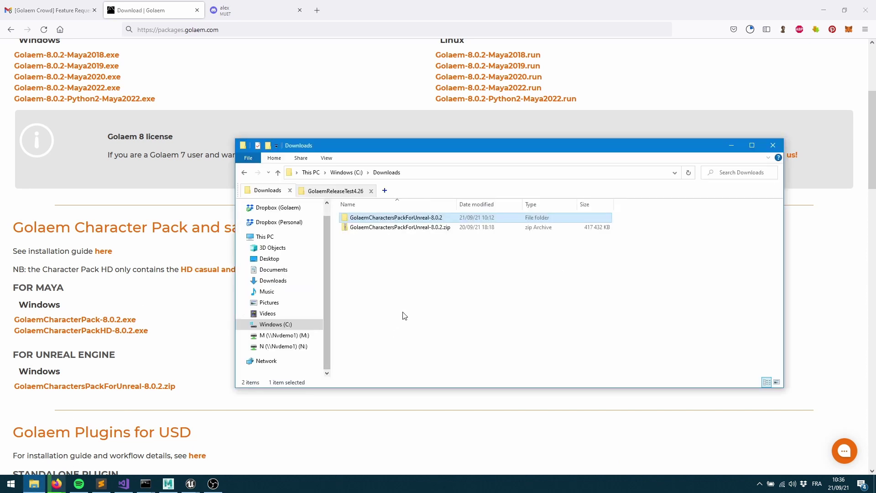
click(415, 297)
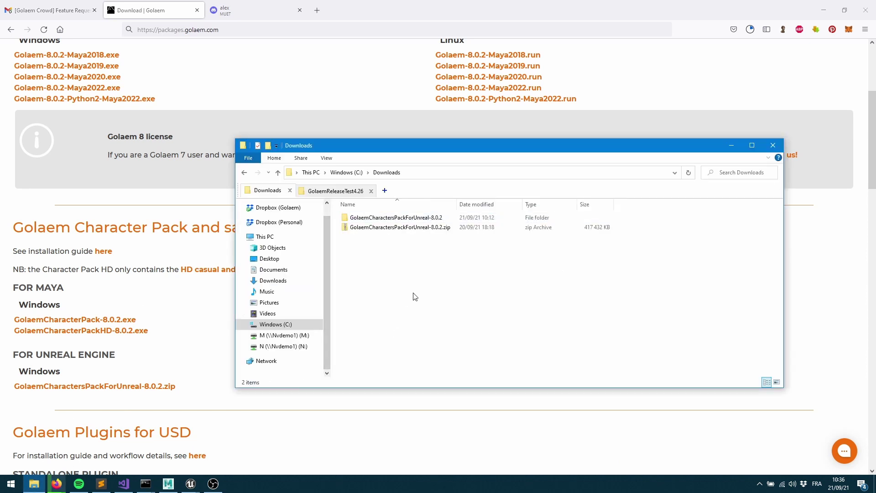
click(422, 220)
double_click(422, 221)
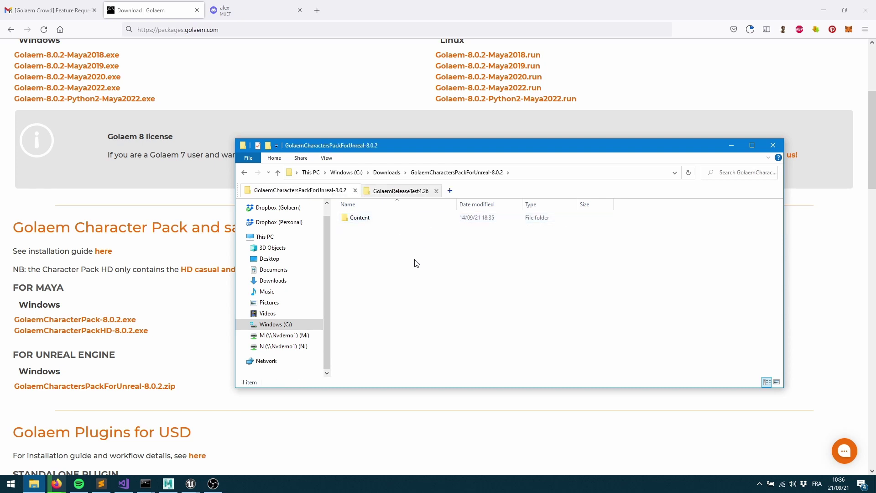
double_click(361, 218)
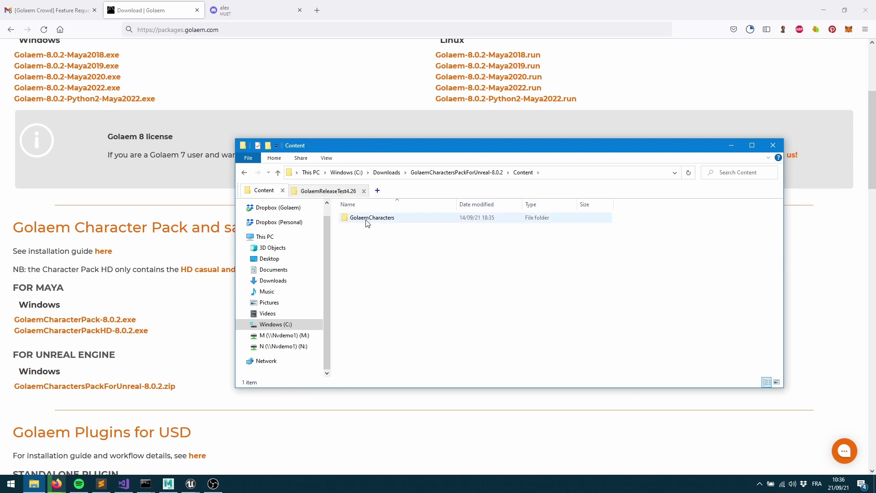
double_click(372, 218)
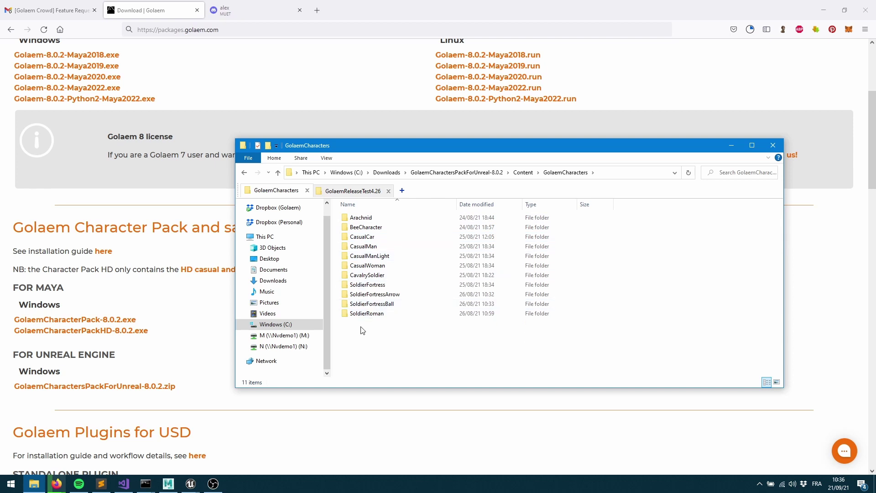
double_click(365, 256)
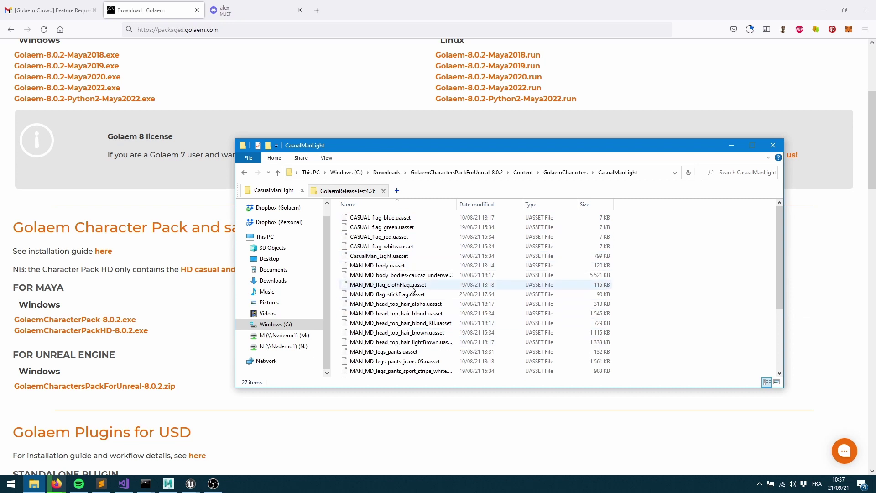
click(375, 259)
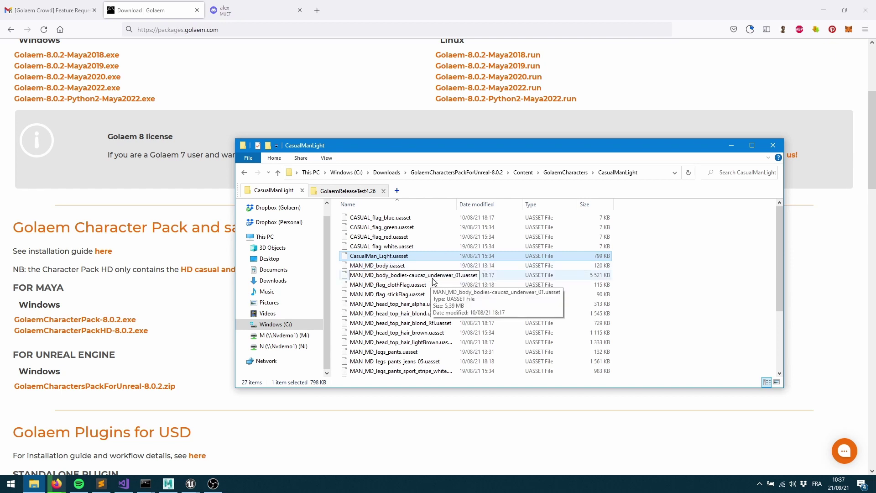
Check the GolaemReleaseTest4.26 project's Content/Assets/GolaemCharacters folder for the copied character folders, and return to Assets
click(356, 192)
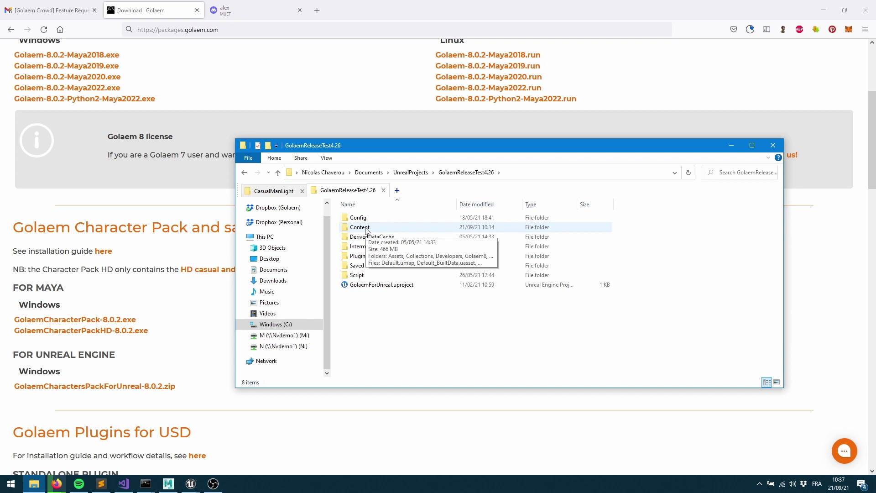
double_click(367, 229)
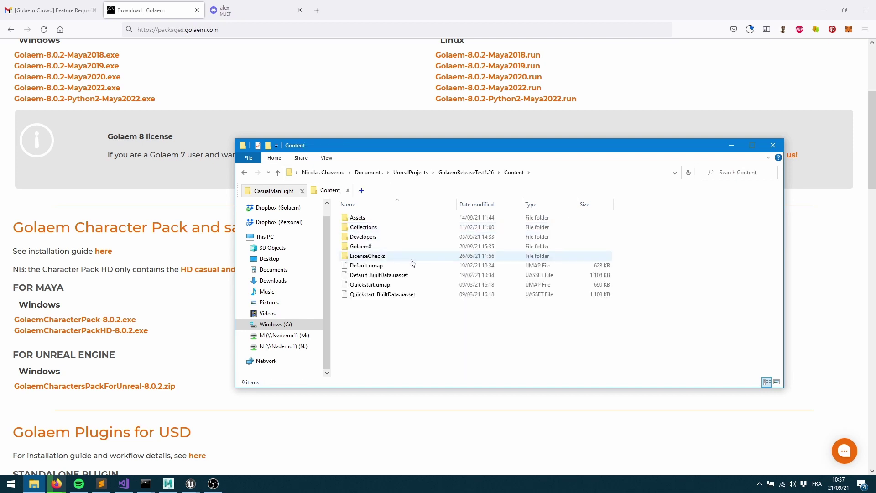
double_click(361, 218)
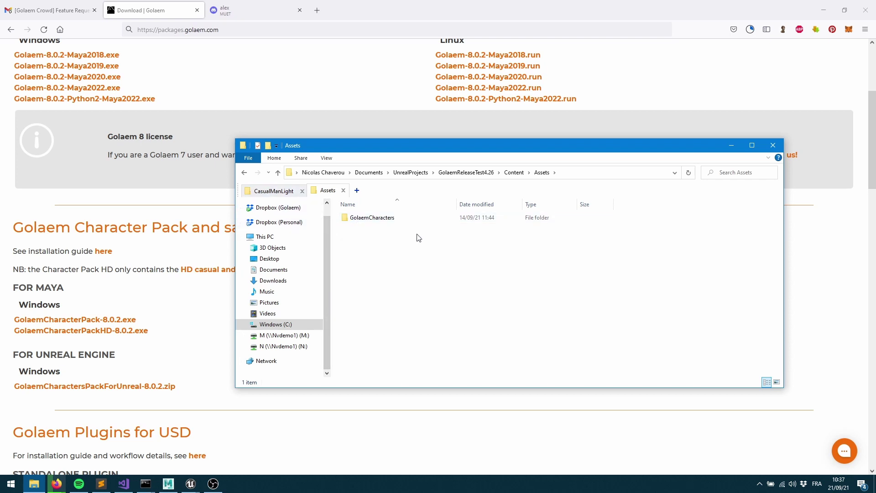
double_click(374, 218)
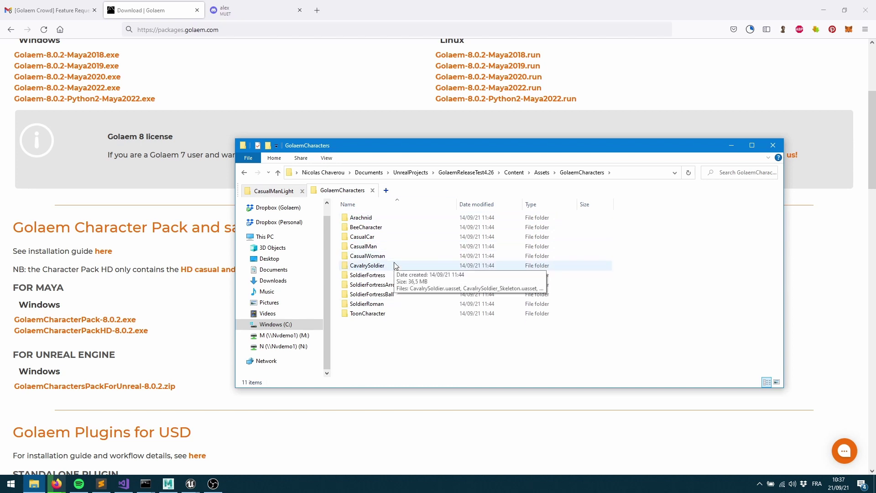
key(alt+Left)
Switch to the GolaemForUnreal project in Unreal Editor, open Assets/GolaemCharacters/CasualMan, and enlarge the Content Browser to show more assets
mouse_move(193, 485)
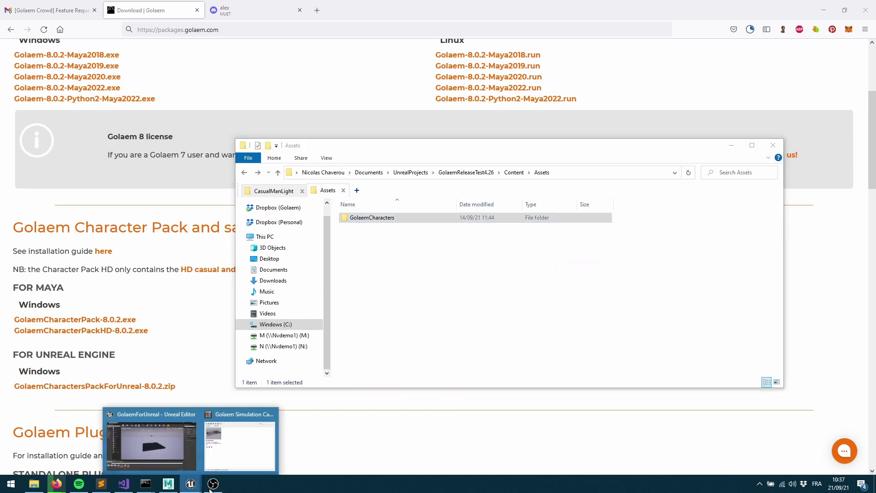
click(150, 436)
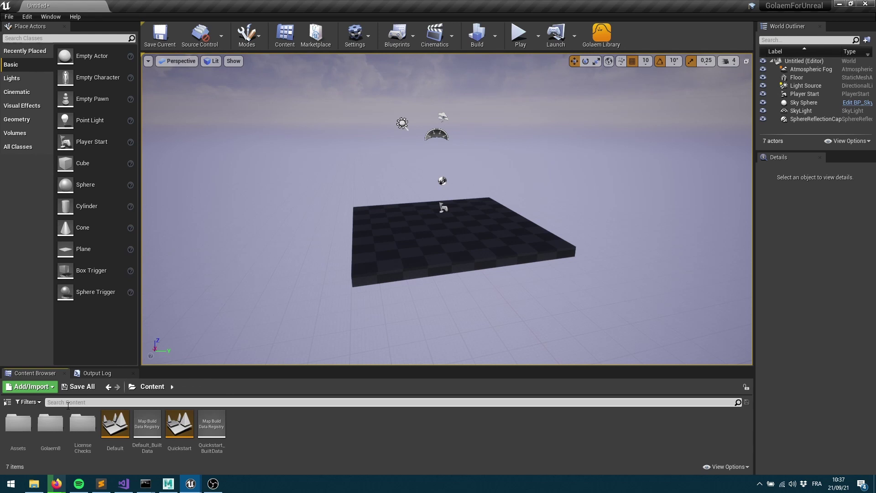
double_click(19, 437)
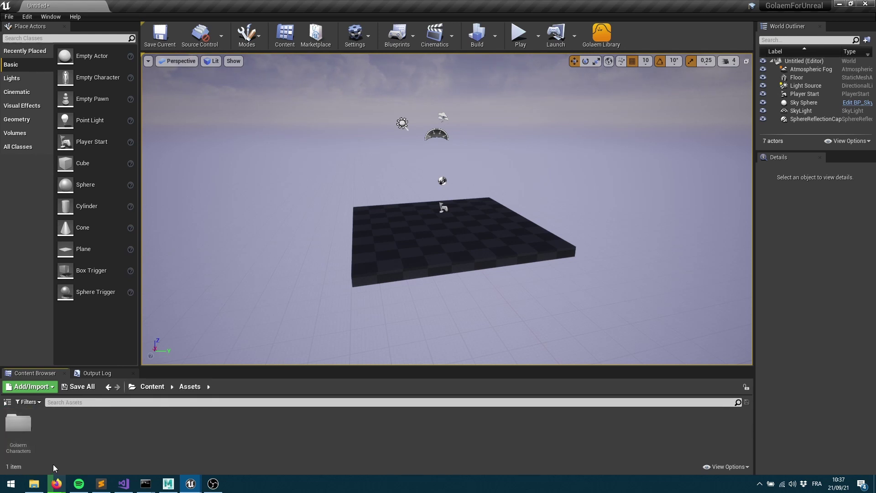
double_click(16, 427)
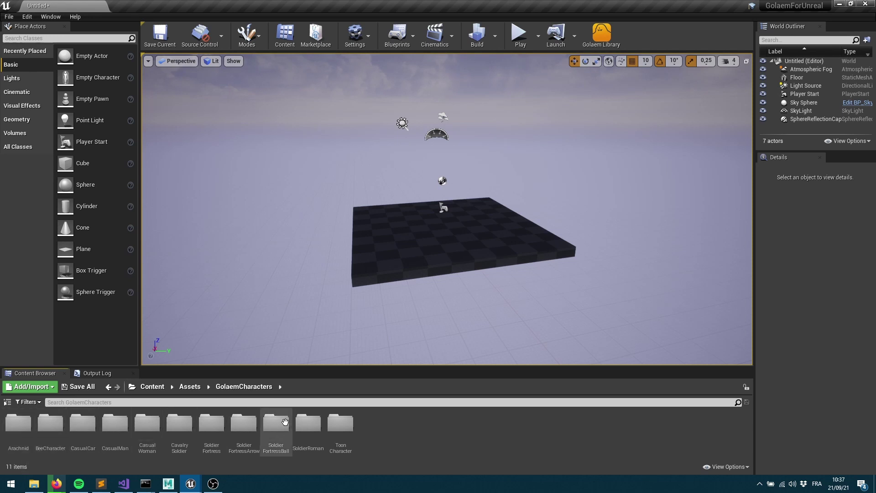
double_click(119, 426)
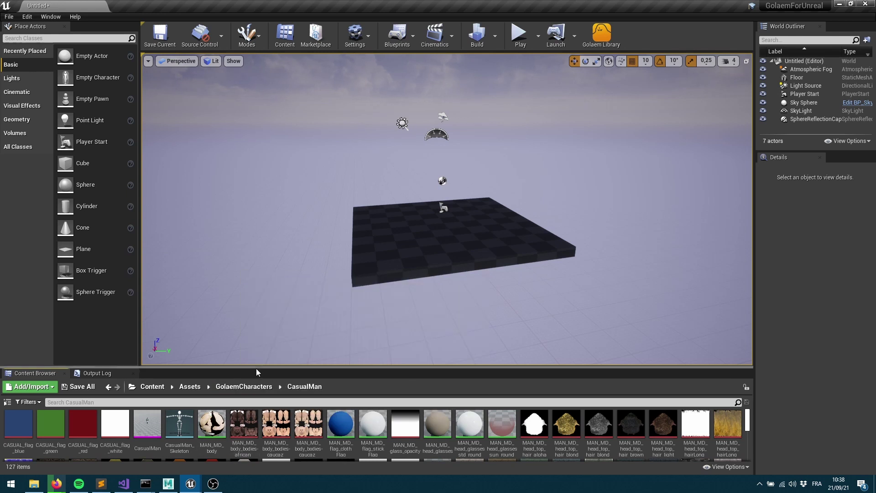
drag(257, 368, 252, 322)
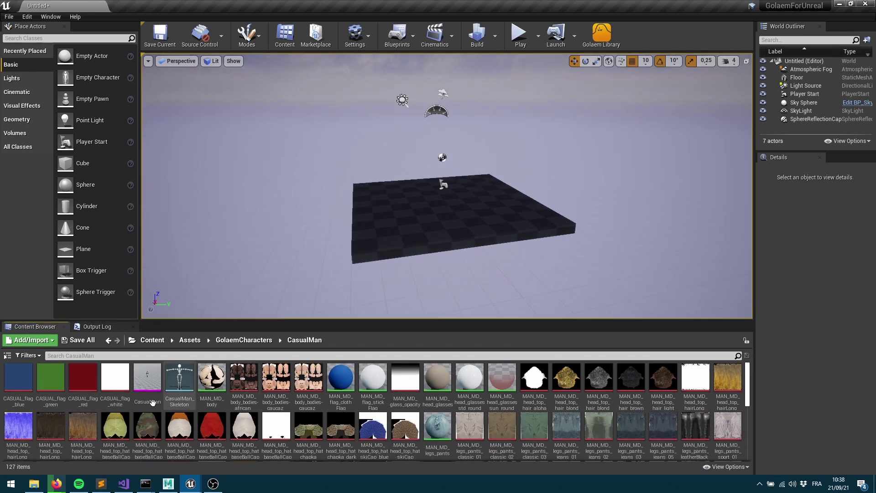
scroll(502, 401, down, 3)
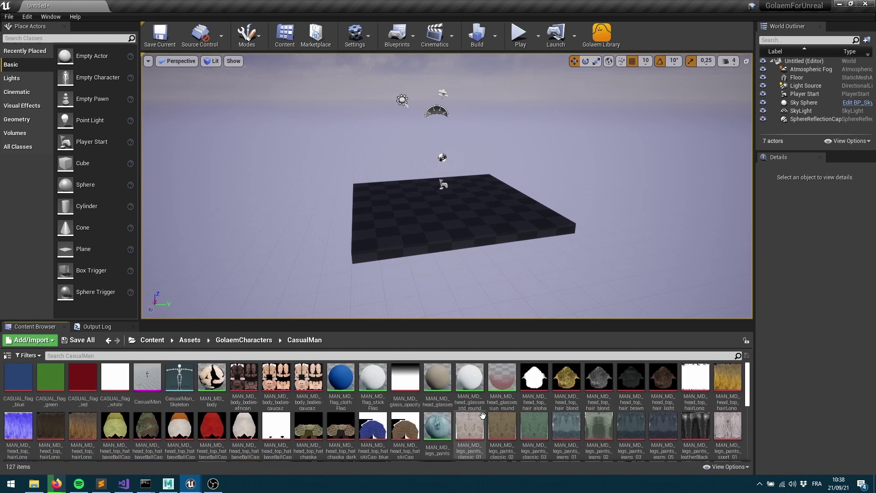
scroll(470, 434, up, 3)
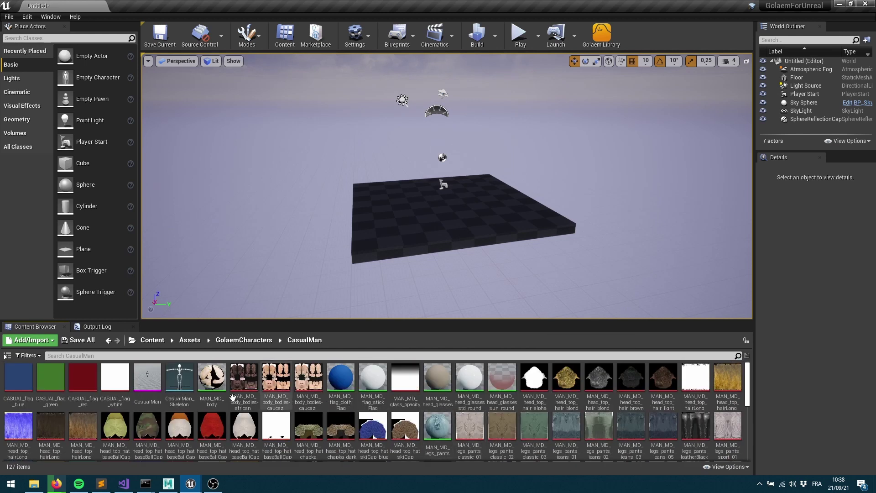
Open the CasualMan skeletal mesh, examine the whole character up close in the preview, and close its editor
click(144, 380)
double_click(144, 380)
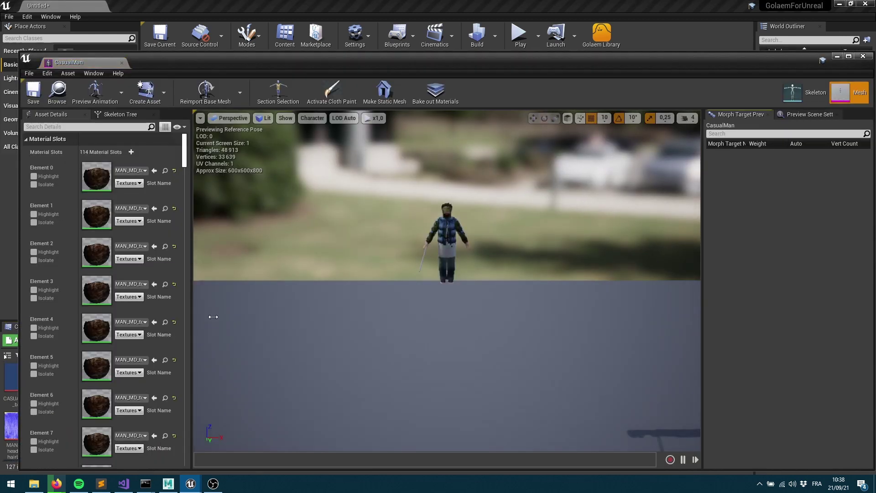
mouse_move(385, 262)
mouse_down()
mouse_move(347, 265)
mouse_move(384, 263)
mouse_up()
scroll(423, 256, up, 5)
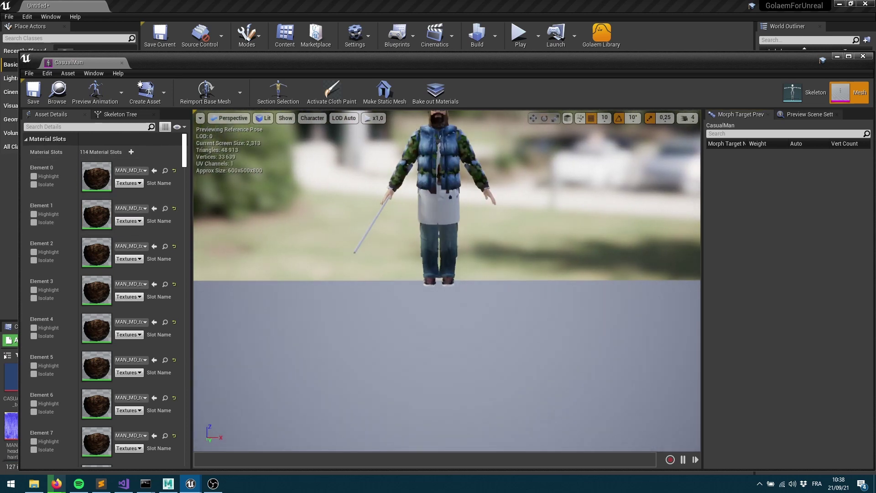
mouse_move(471, 309)
mouse_down()
mouse_move(477, 288)
mouse_move(472, 309)
mouse_up()
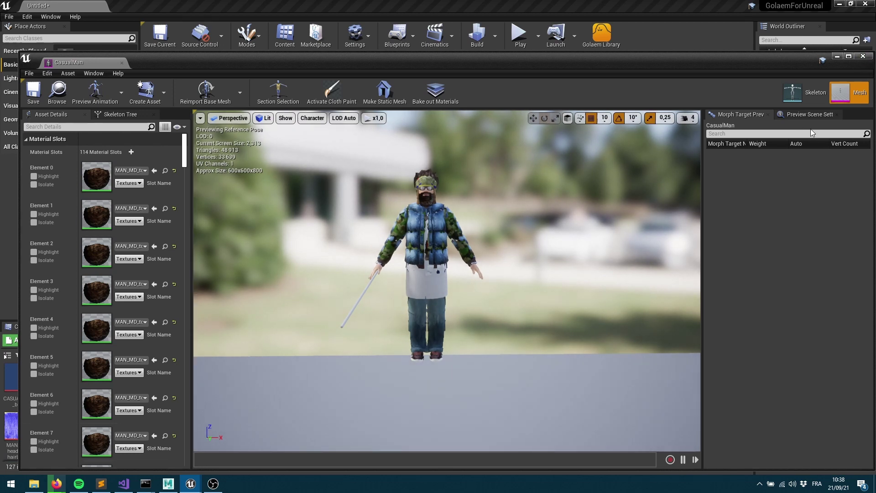
click(863, 56)
Open CasualMan_Skeleton, examine its bone hierarchy and the character preview, and close its editor
click(187, 383)
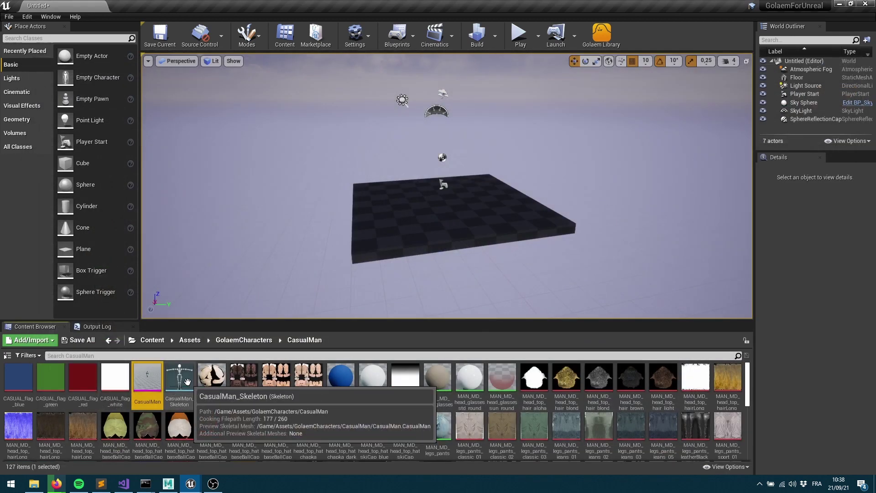
double_click(187, 383)
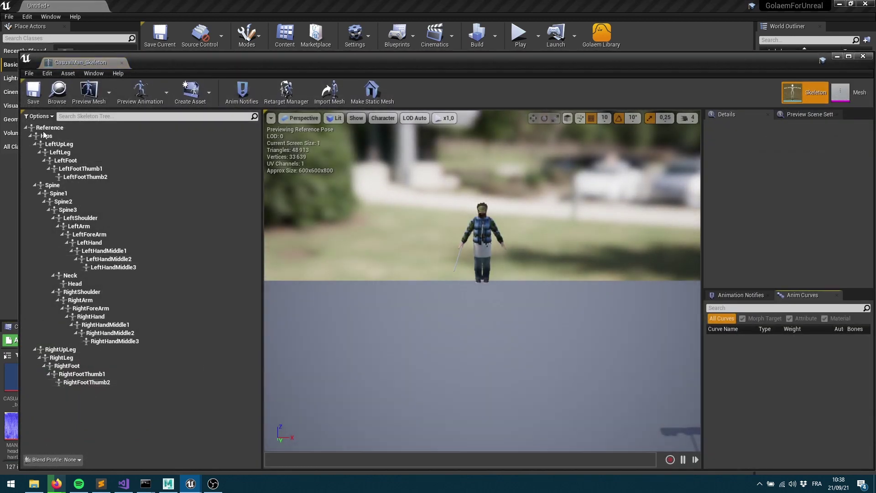
scroll(493, 230, up, 4)
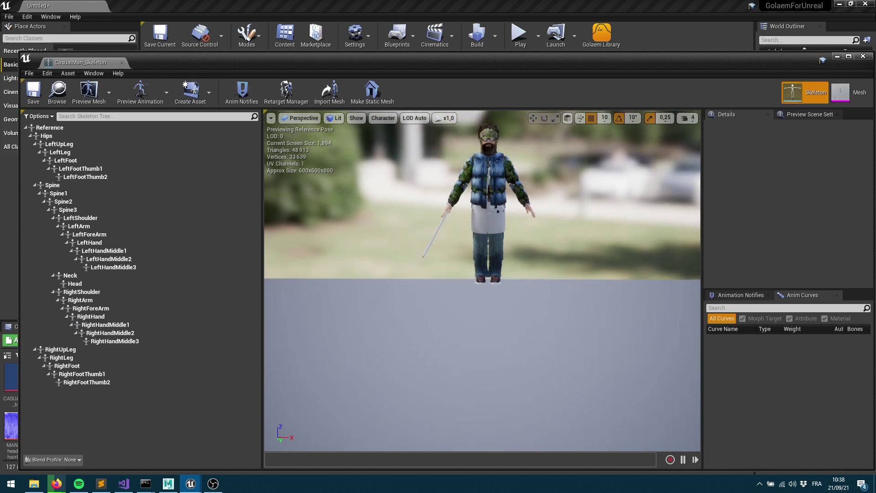
right_drag(482, 237, 482, 215)
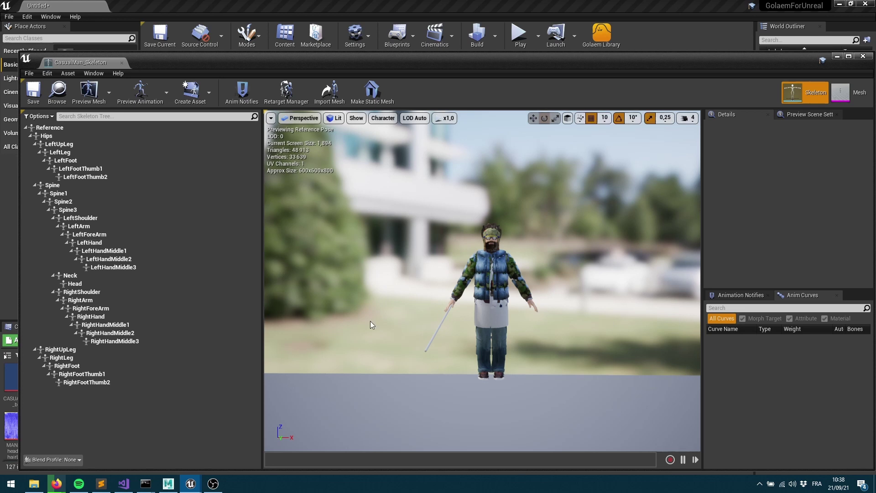
click(864, 57)
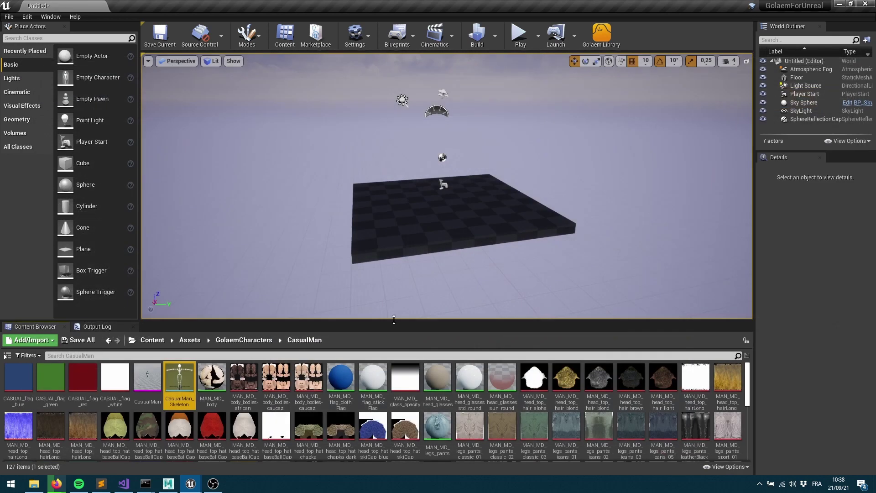
Open the MAN_MD_body material and examine its full node graph, from the texture samples to the result node
double_click(213, 377)
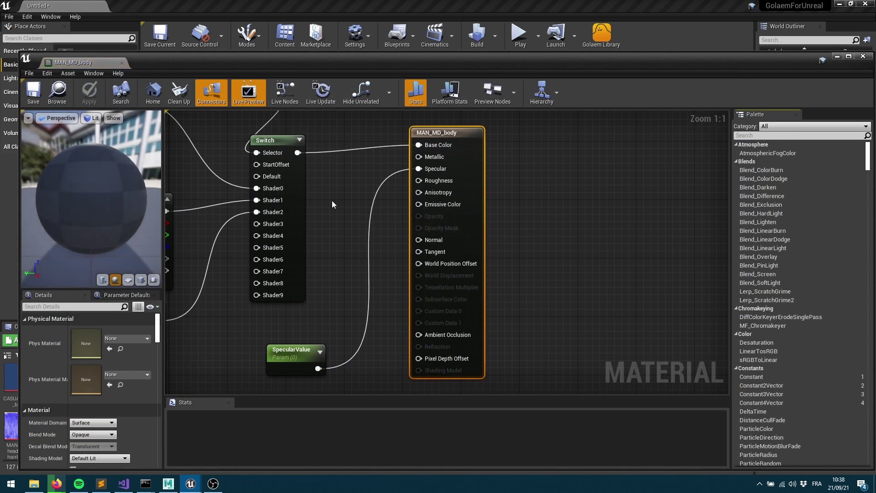
scroll(334, 207, down, 3)
right_drag(414, 207, 498, 252)
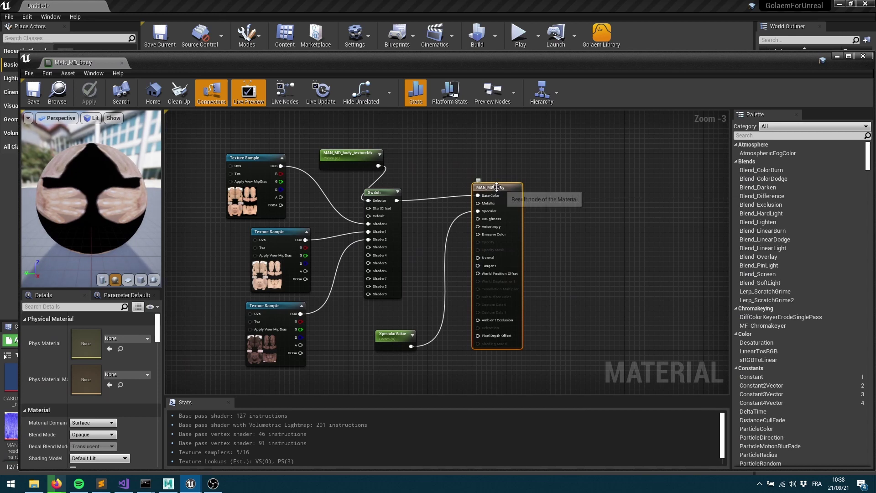
Shift the result node slightly in the MAN_MD_body material graph, and close the material editor to return to the level
drag(499, 189, 504, 189)
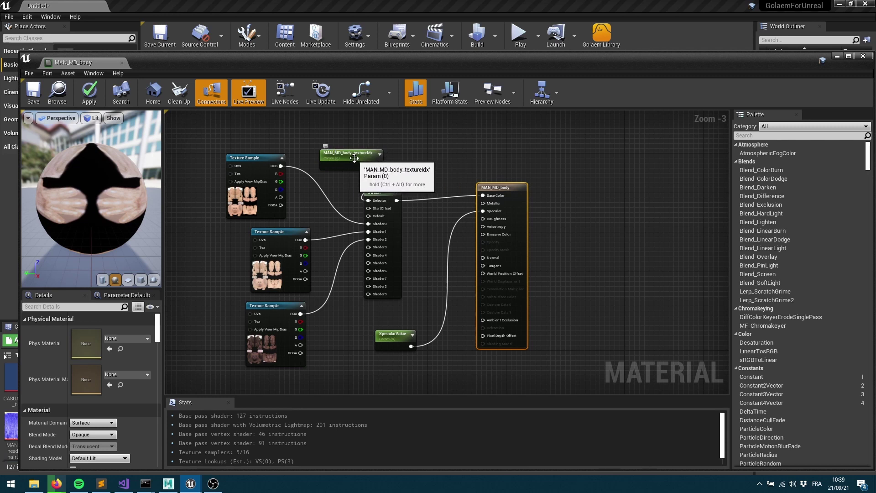
click(863, 56)
click(505, 280)
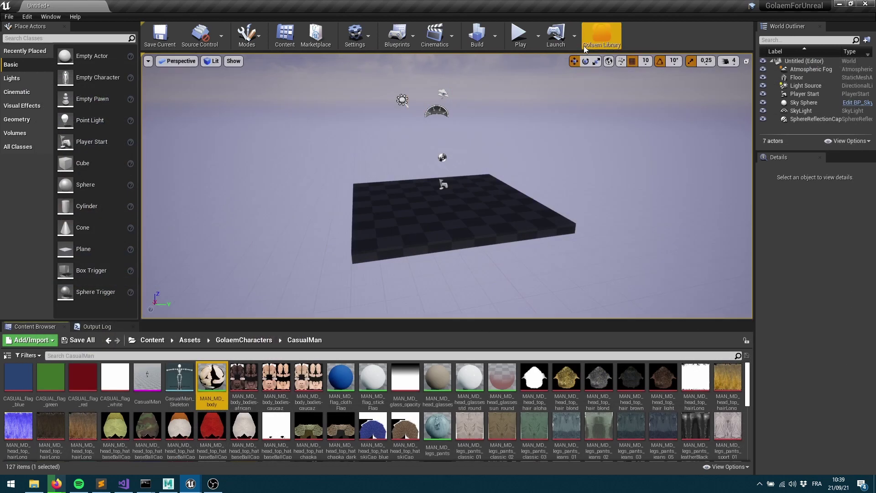
Open the Golaem Simulation Cache Library, import 03-unrealChar from the golaem8PR library into the level, and clear the library window off the viewport
click(602, 34)
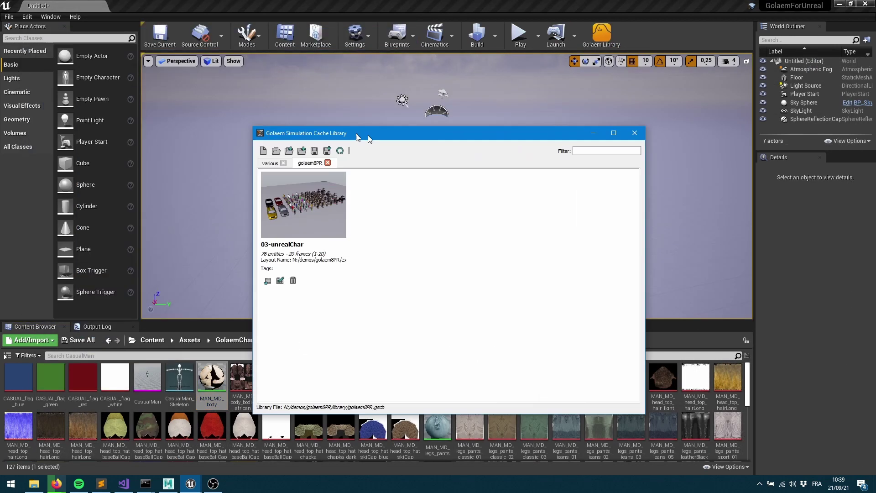
click(539, 228)
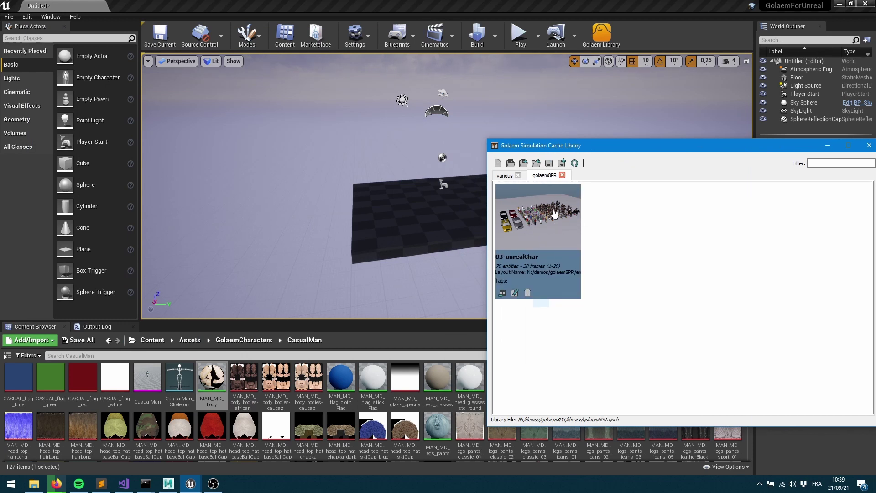
mouse_move(555, 214)
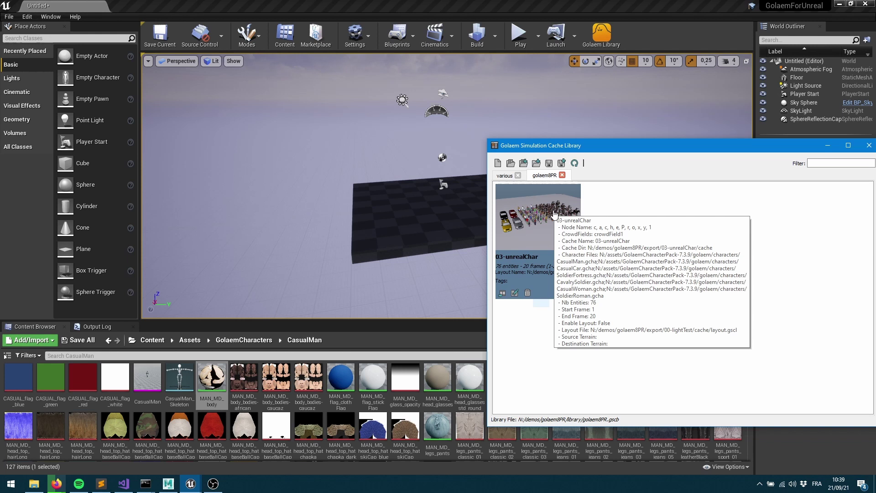
double_click(558, 287)
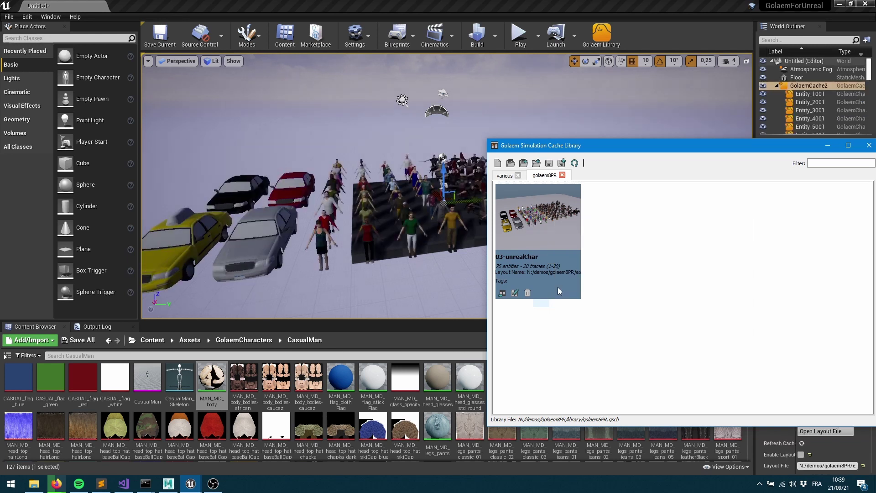
drag(745, 151, 346, 355)
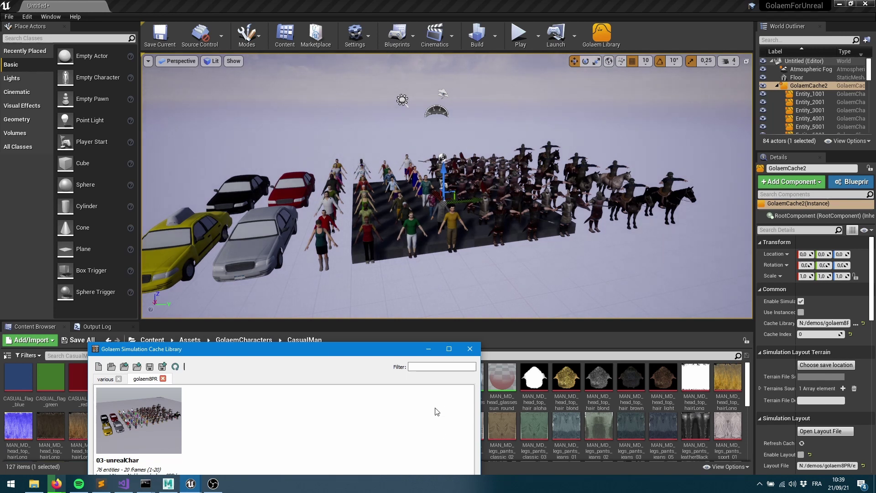
click(417, 264)
Examine the imported crowd from several angles, and review the character meshes assigned under In Characters in the GolaemCache2 details
mouse_move(384, 272)
right_down()
mouse_move(329, 274)
mouse_move(384, 273)
right_up()
scroll(420, 288, down, 2)
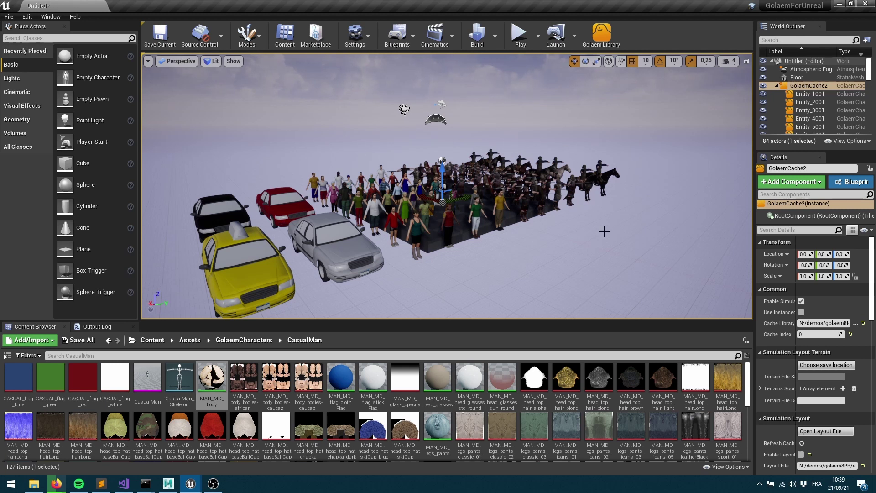
alt+drag(604, 231, 629, 185)
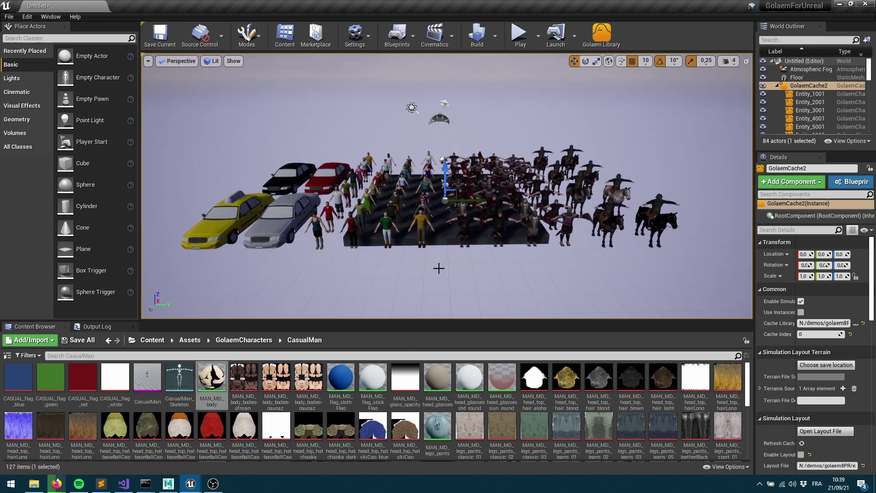
alt+drag(438, 268, 509, 277)
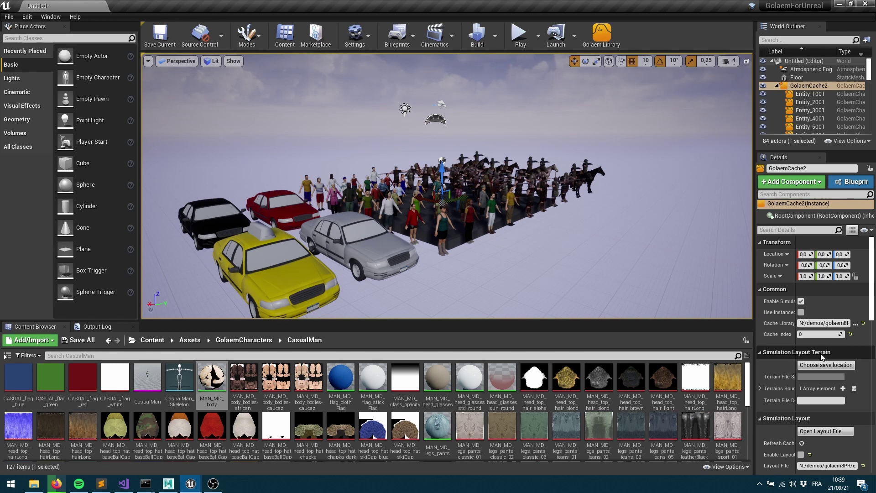
scroll(810, 358, down, 10)
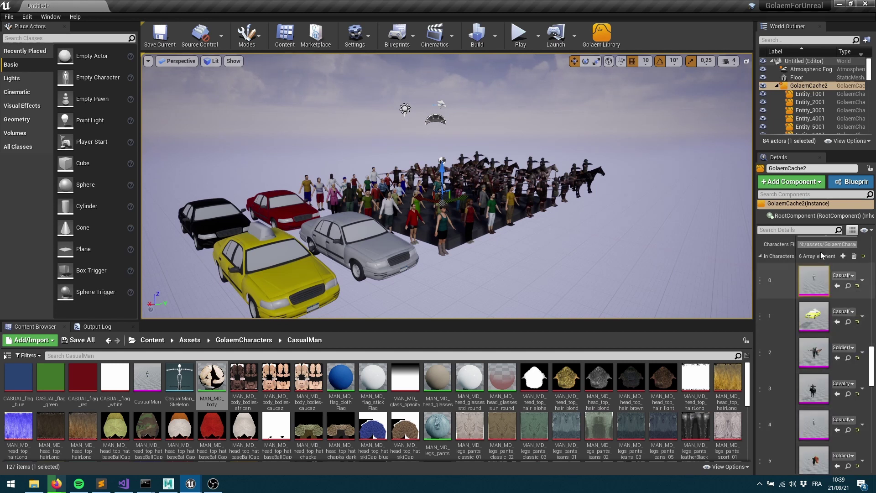
scroll(795, 388, down, 2)
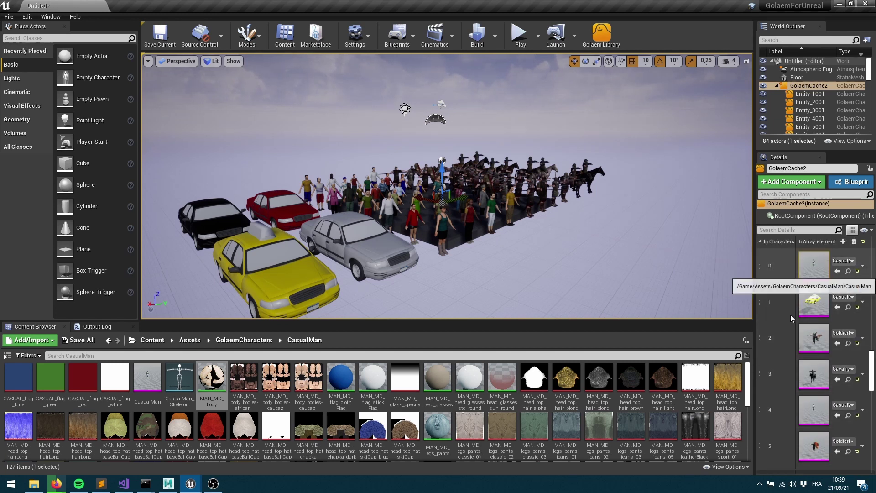